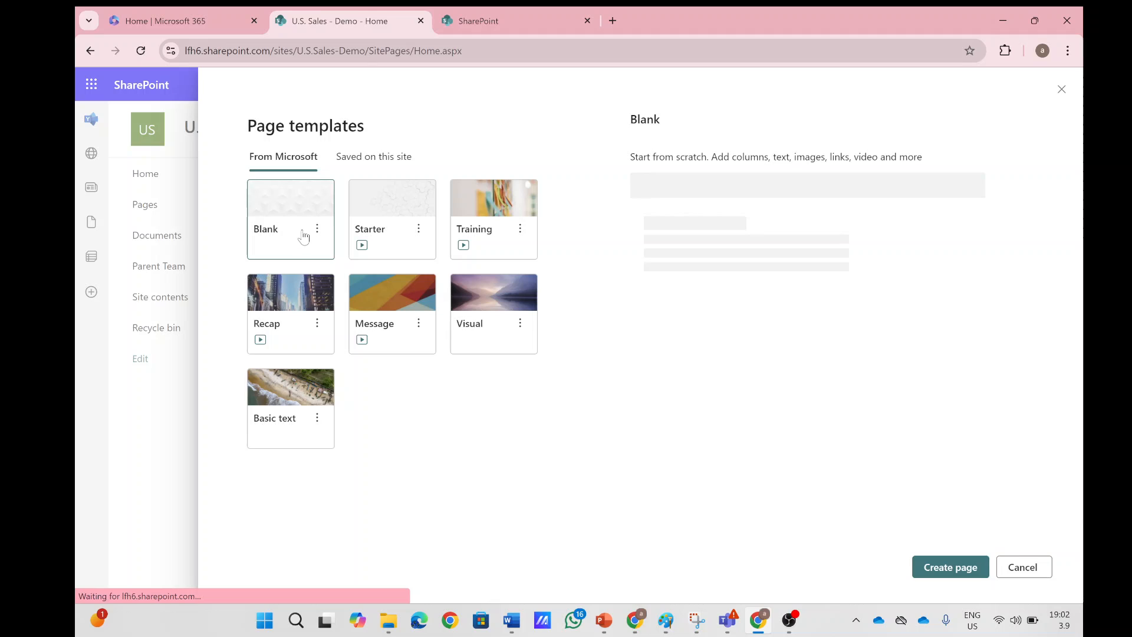
Create a site page from the Blank template and select its title banner
{"action": "left_click", "coordinate": [958, 575]}
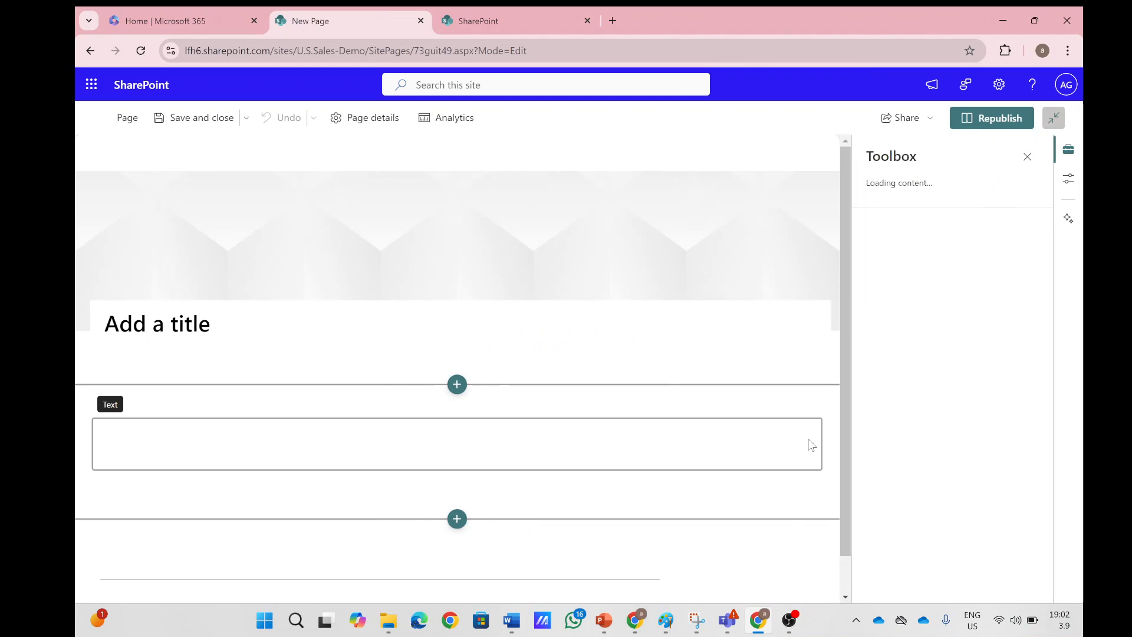
{"action": "left_click", "coordinate": [563, 260]}
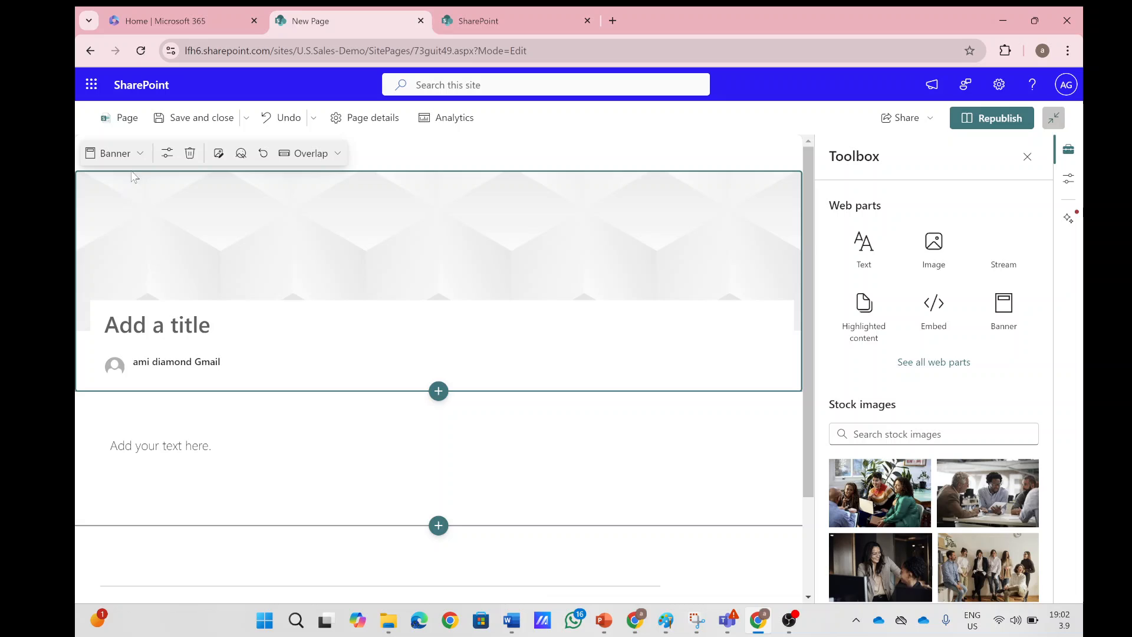
Switch from the banner to its full-width section and open that section's layout and background properties
{"action": "left_click", "coordinate": [142, 154]}
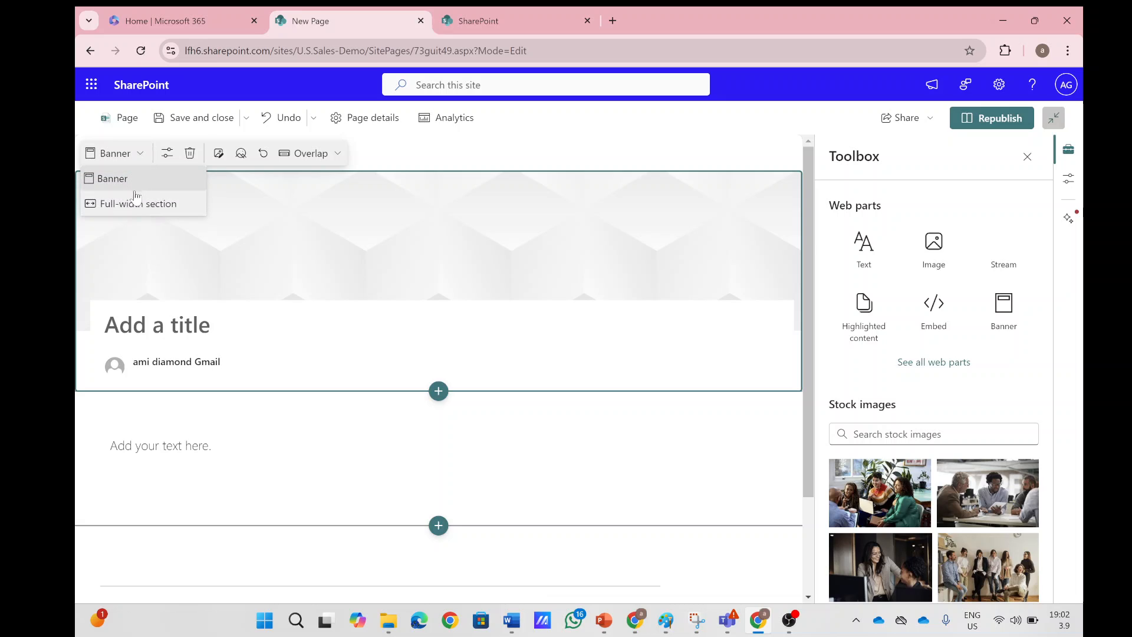
{"action": "left_click", "coordinate": [142, 204]}
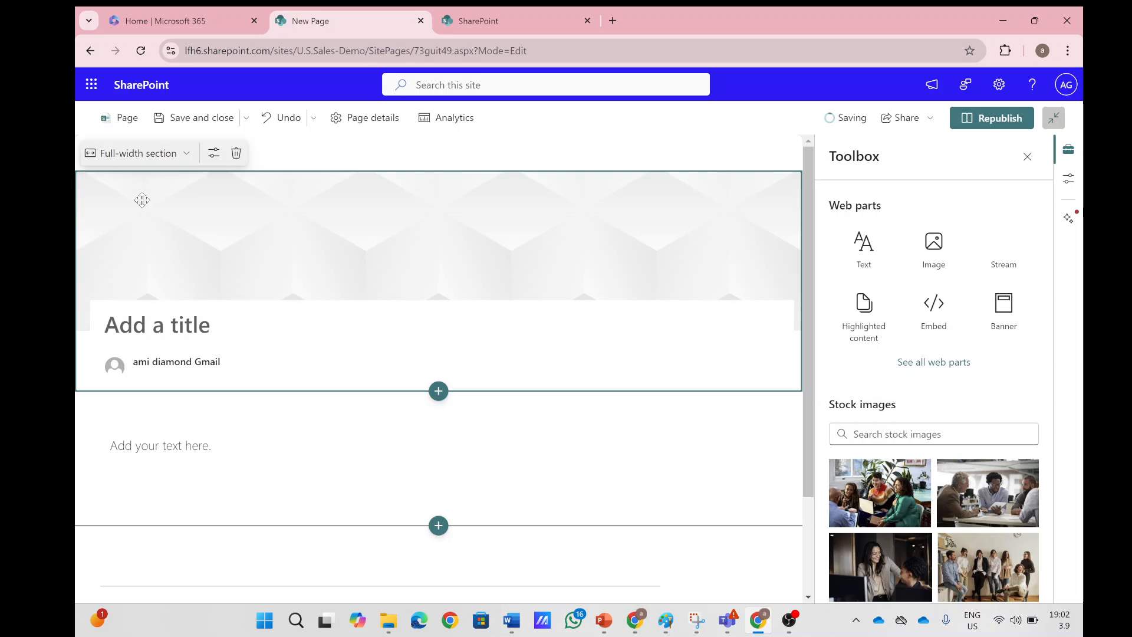
{"action": "left_click", "coordinate": [215, 154]}
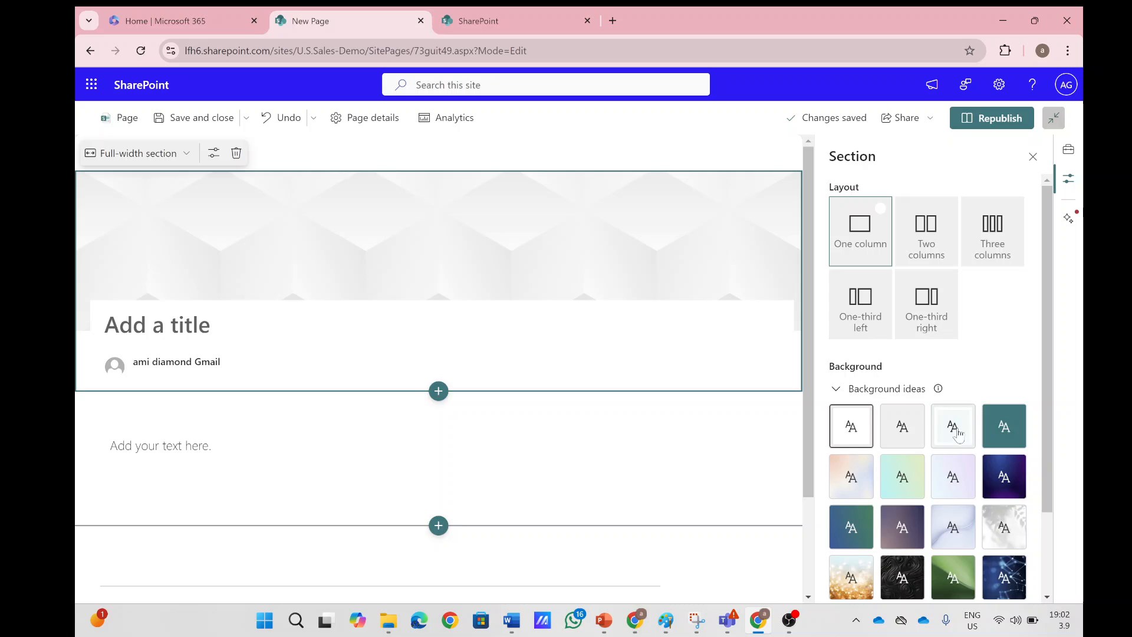
Return to the banner web part and set its layout to Author
{"action": "left_click", "coordinate": [158, 154]}
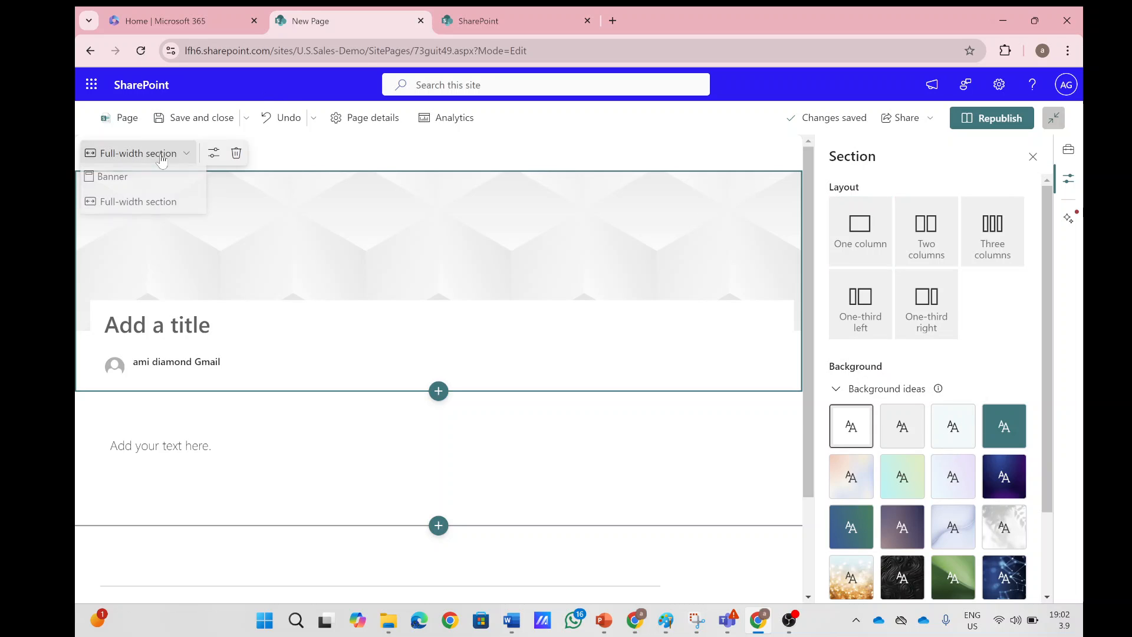
{"action": "left_click", "coordinate": [155, 181]}
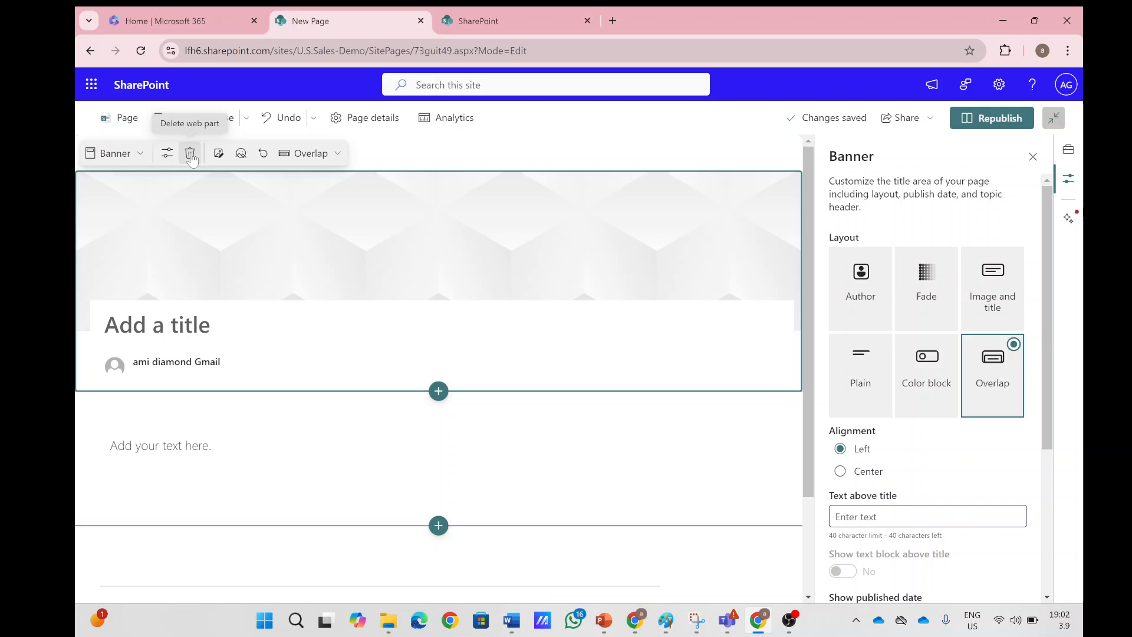
{"action": "left_click", "coordinate": [321, 154]}
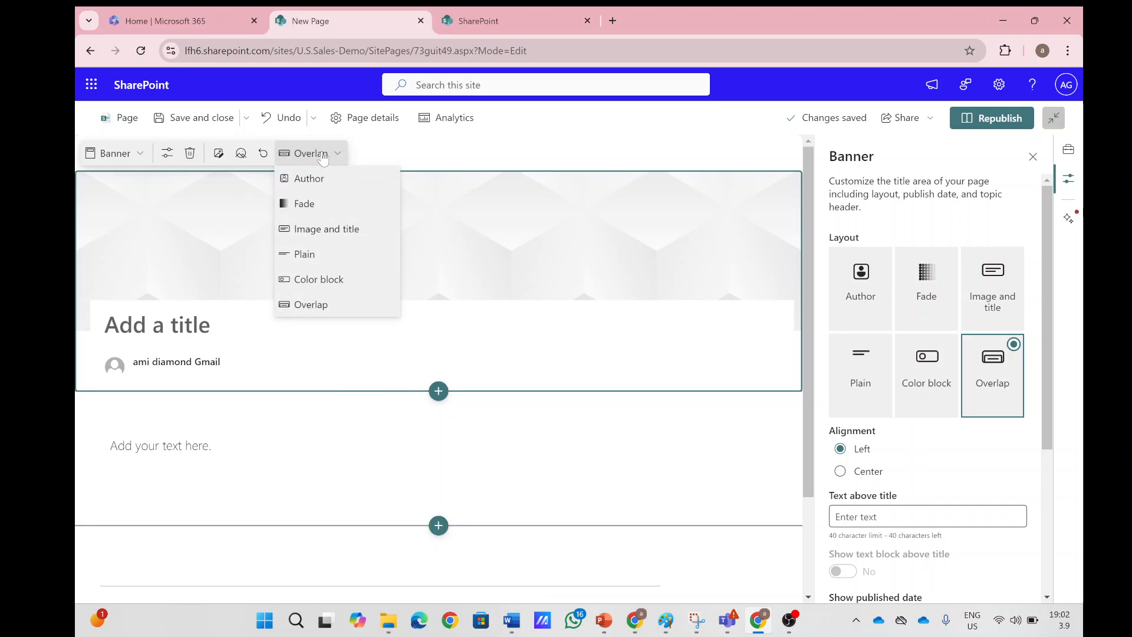
{"action": "left_click", "coordinate": [860, 276]}
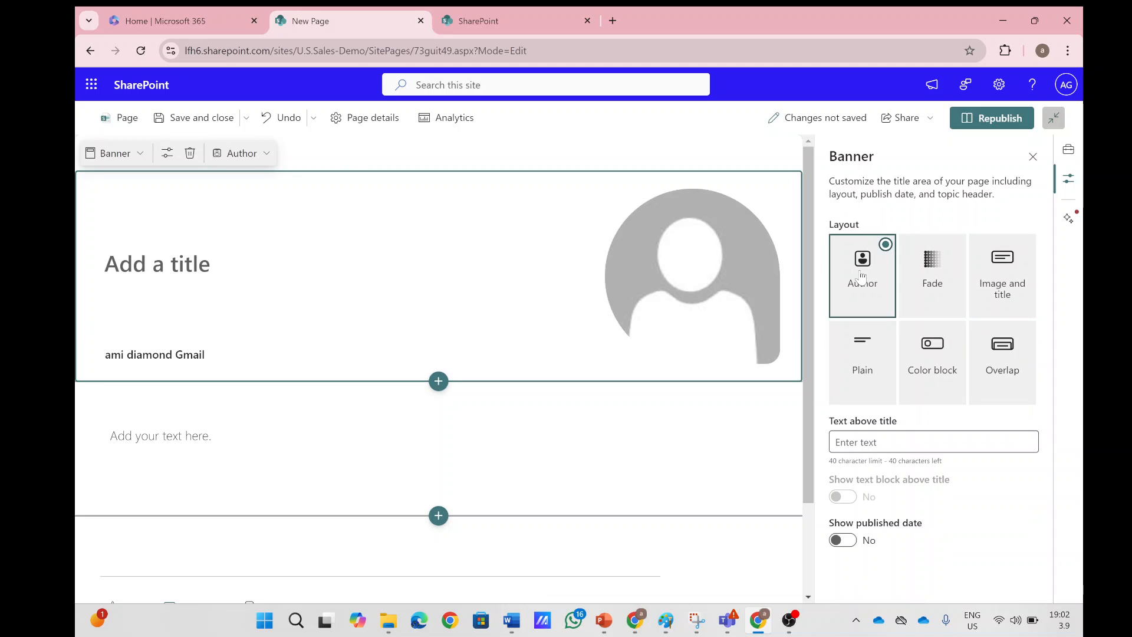
Replace the banner's author with the Marketing Assistant and give the page the title "Demo"
{"action": "left_click", "coordinate": [168, 356]}
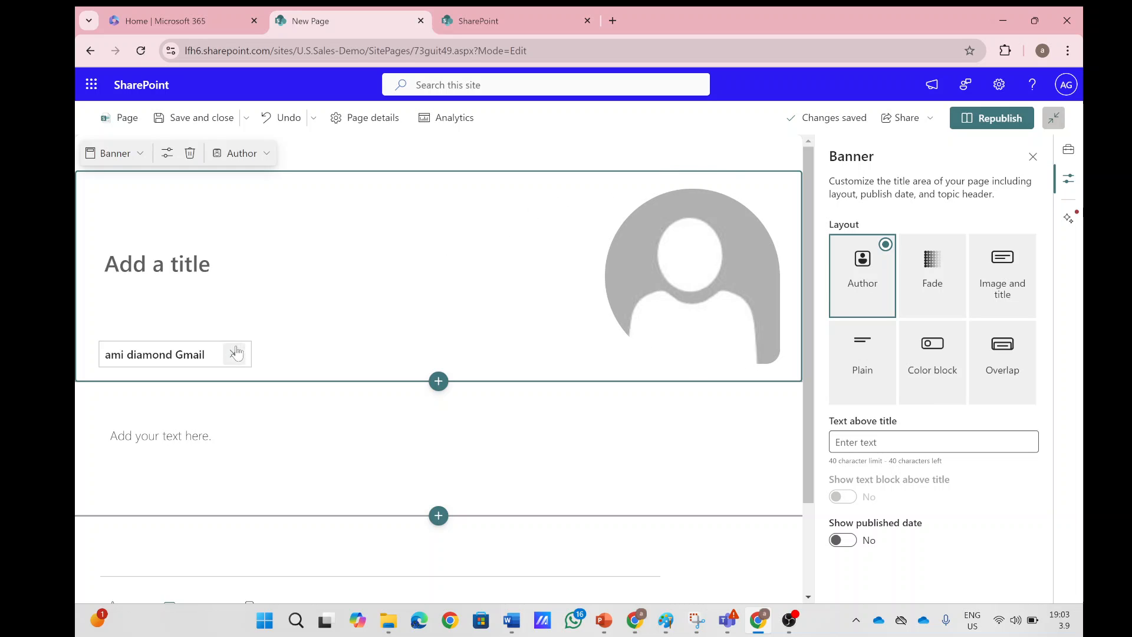
{"action": "left_click", "coordinate": [235, 354]}
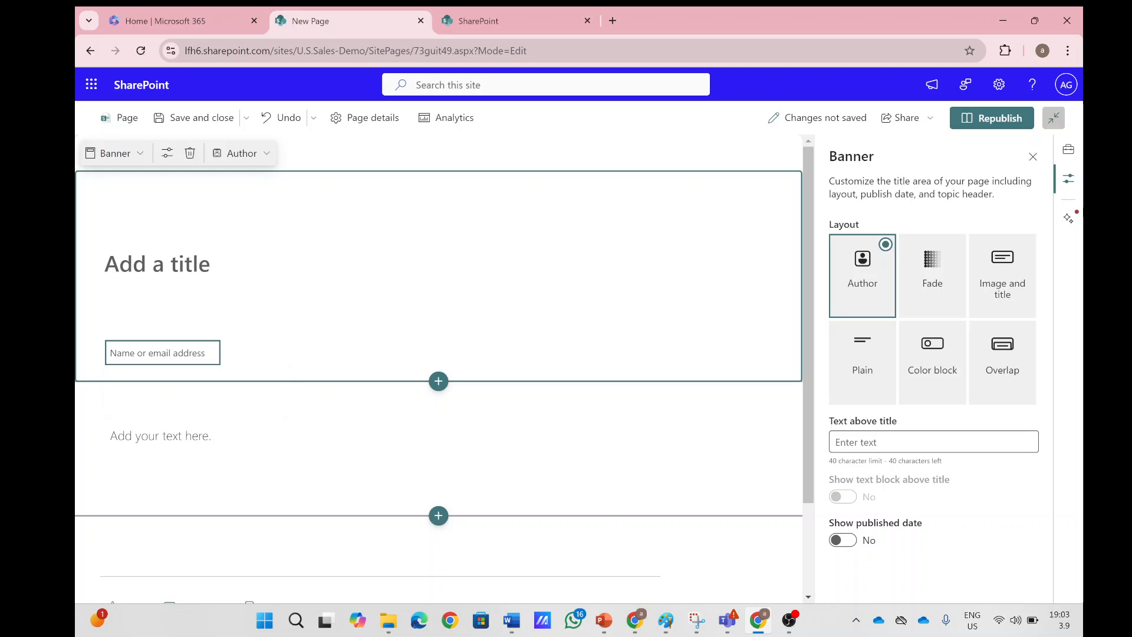
{"action": "type", "text": "alex"}
{"action": "left_click", "coordinate": [177, 386]}
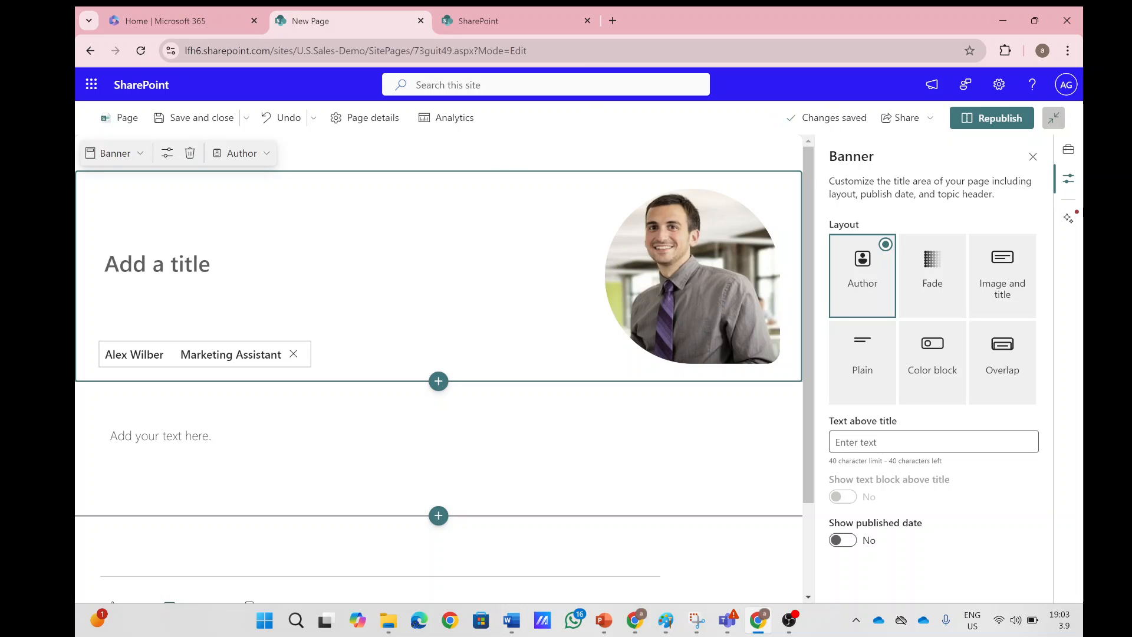
{"action": "left_click", "coordinate": [157, 264]}
{"action": "type", "text": "Demo"}
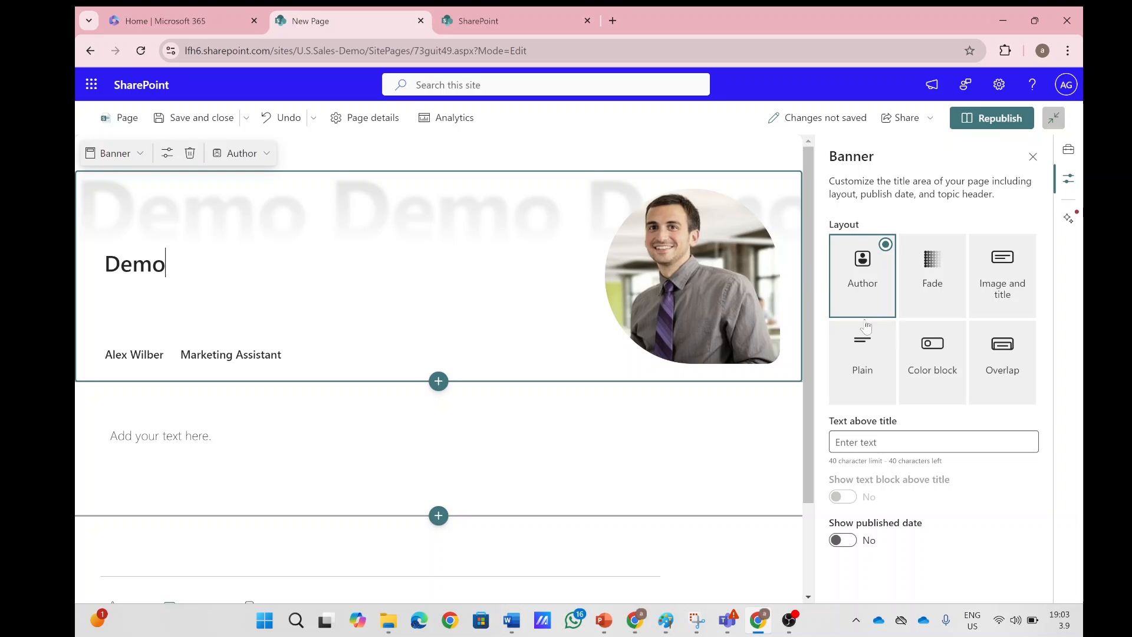
Try the red gradient design idea on the banner and set the layout back to Author
{"action": "left_click", "coordinate": [1069, 222]}
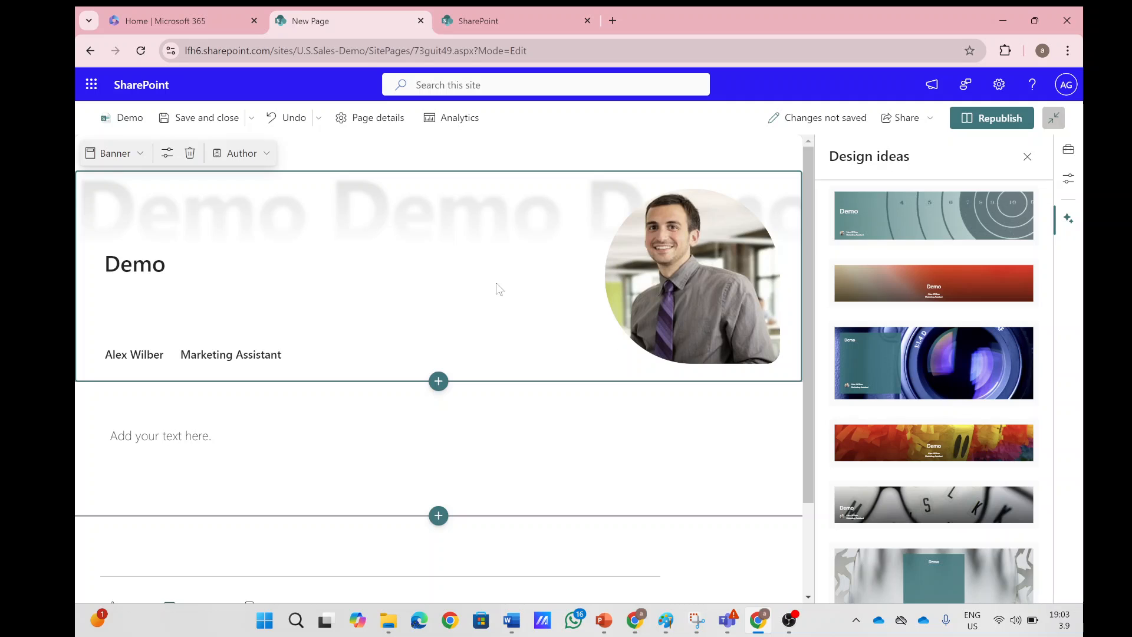
{"action": "left_click", "coordinate": [167, 154]}
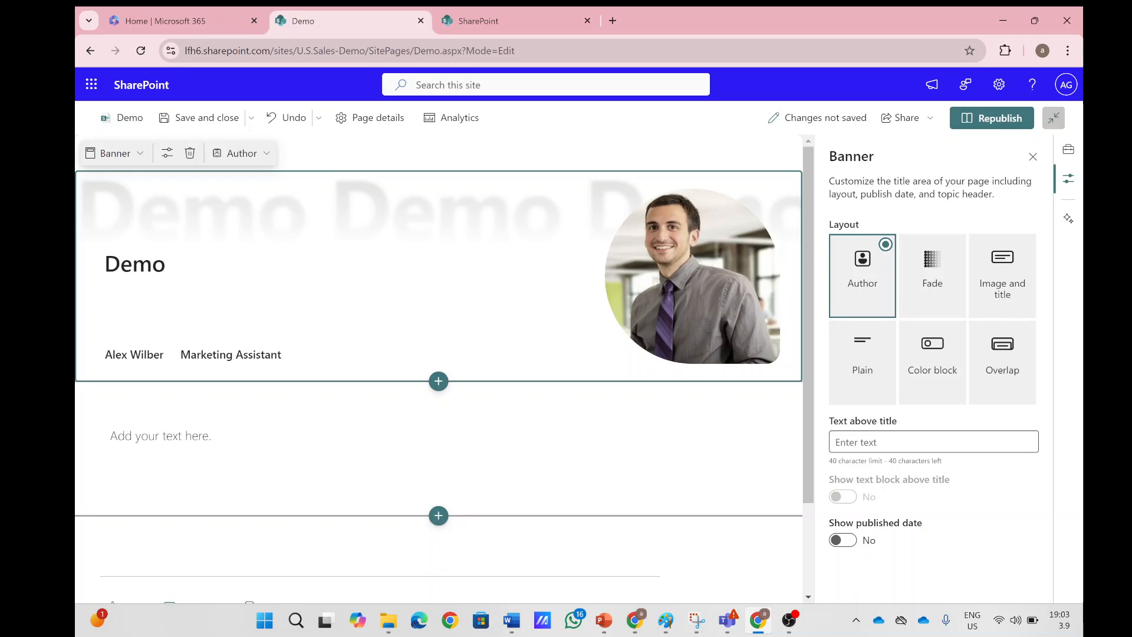
{"action": "left_click", "coordinate": [1073, 217]}
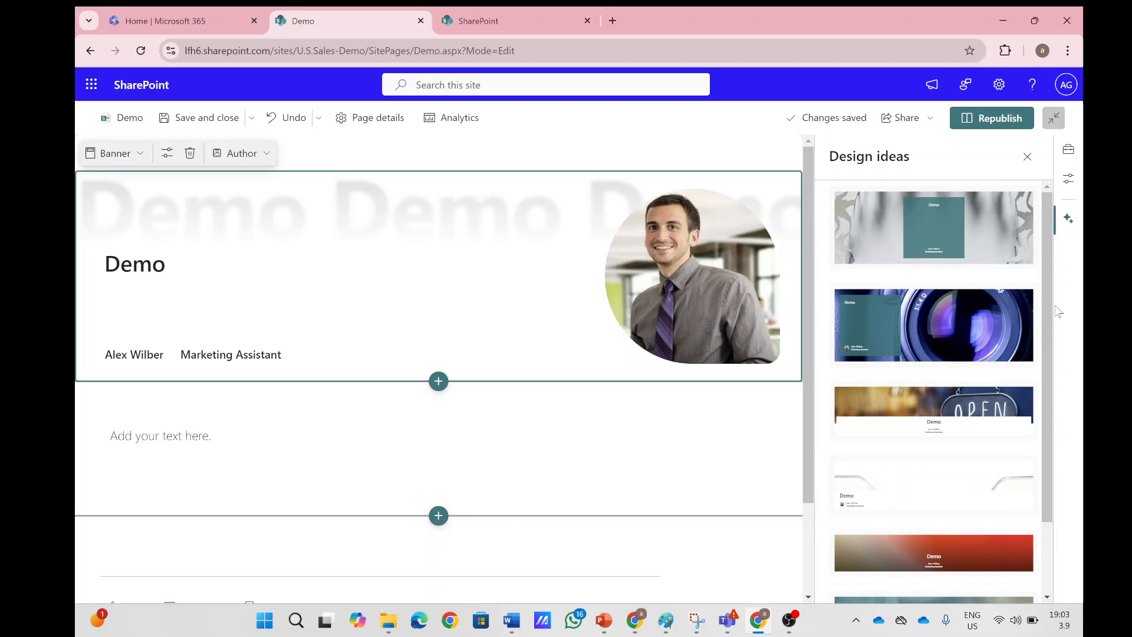
{"action": "left_click", "coordinate": [971, 568]}
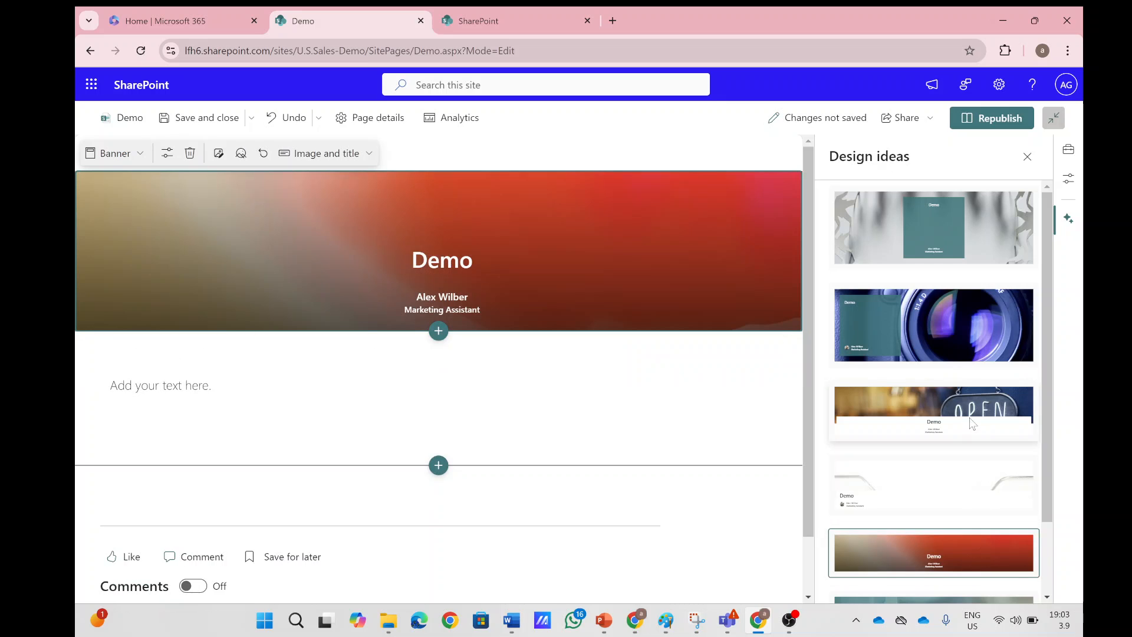
{"action": "left_click", "coordinate": [328, 157]}
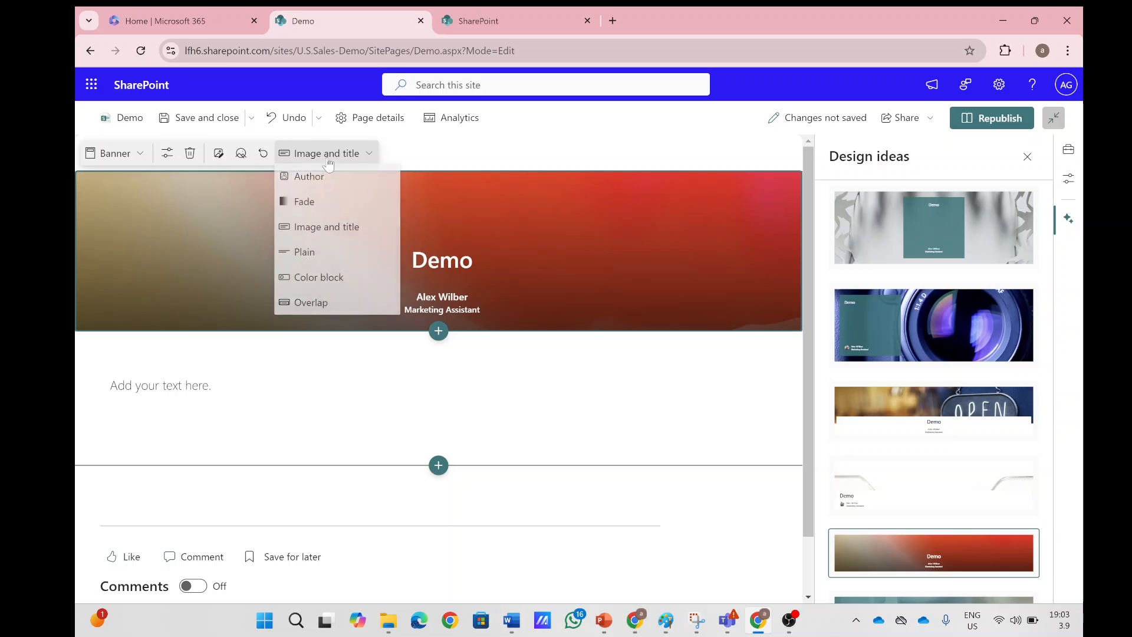
{"action": "left_click", "coordinate": [341, 177]}
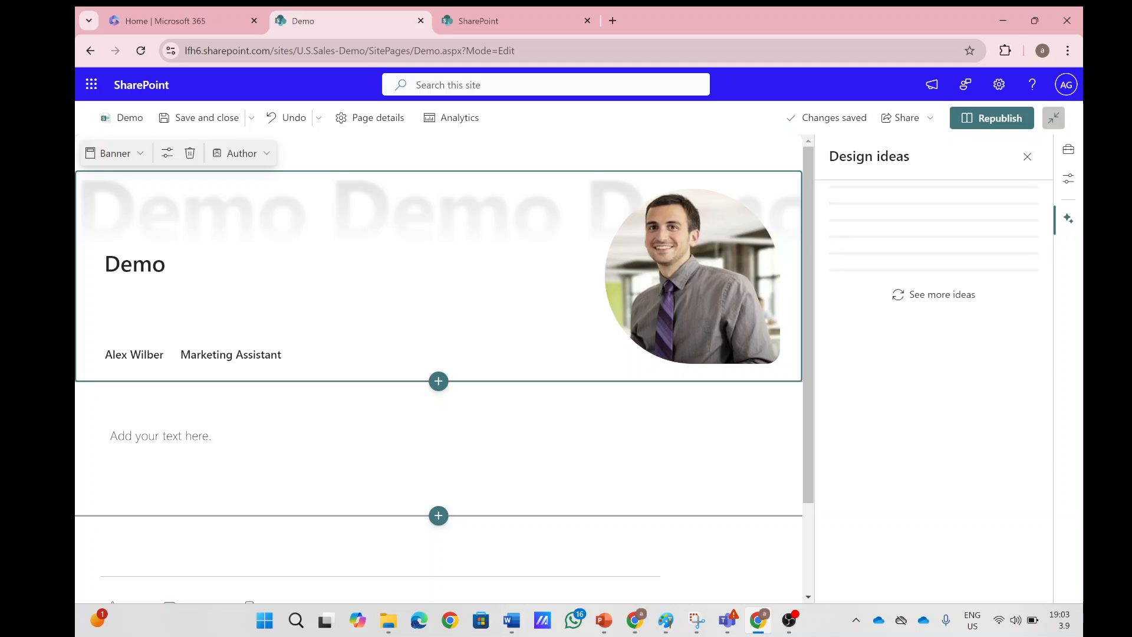
Replace the banner title with "My home page"
{"action": "double_click", "coordinate": [115, 262]}
{"action": "type", "text": "My"}
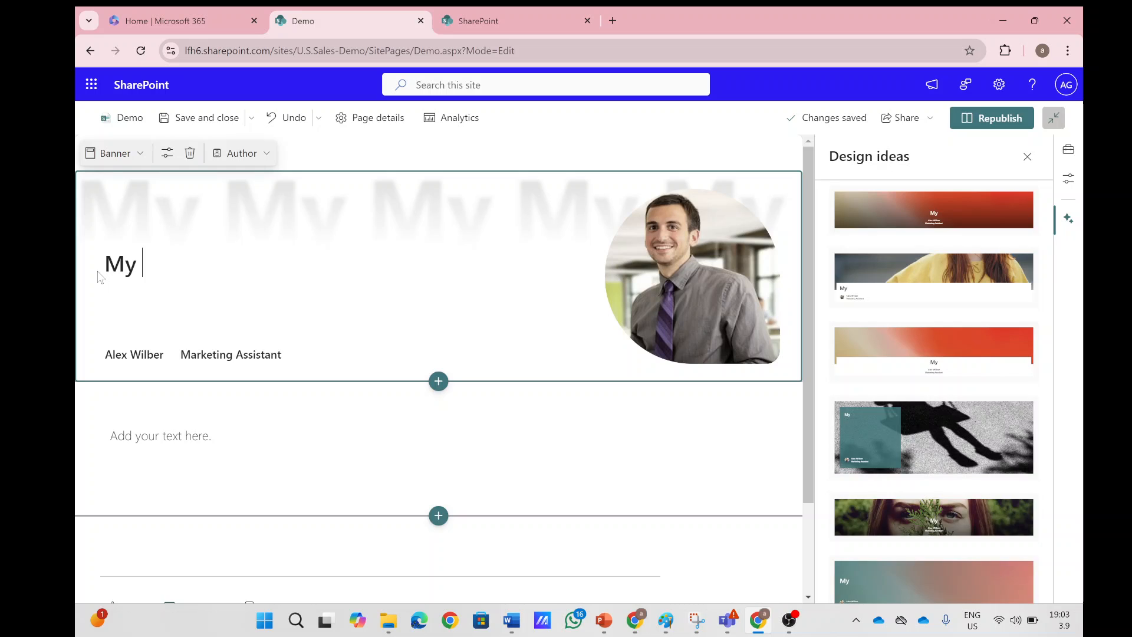
{"action": "type", "text": "home pqag"}
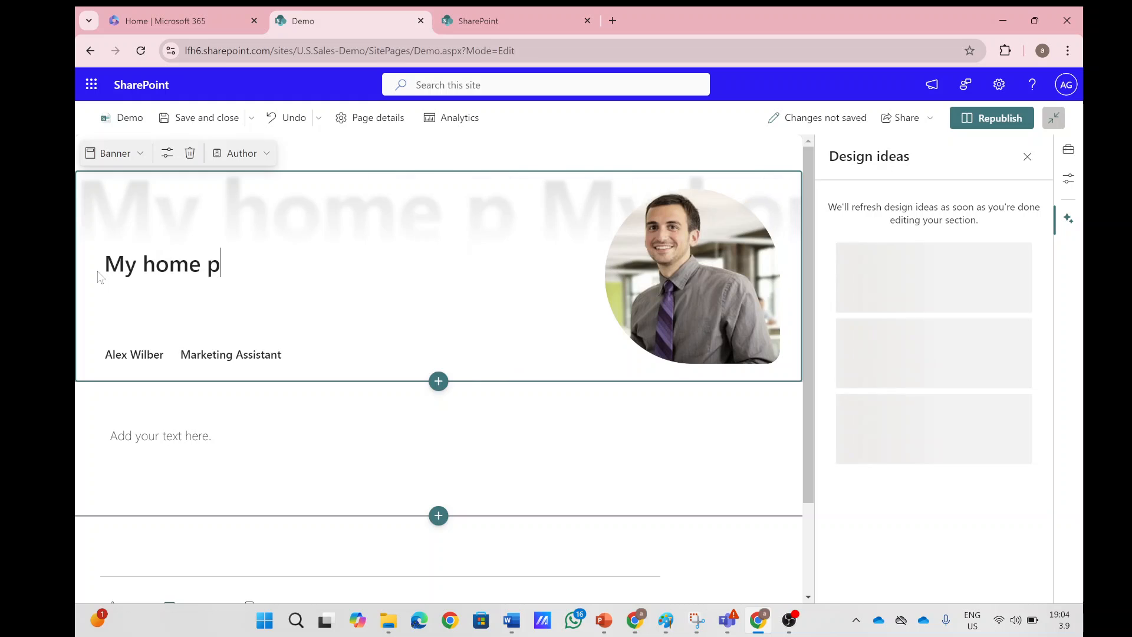
{"action": "key", "text": "BackSpace"}
{"action": "key", "text": "BackSpace"}
{"action": "key", "text": "BackSpace"}
{"action": "type", "text": "age"}
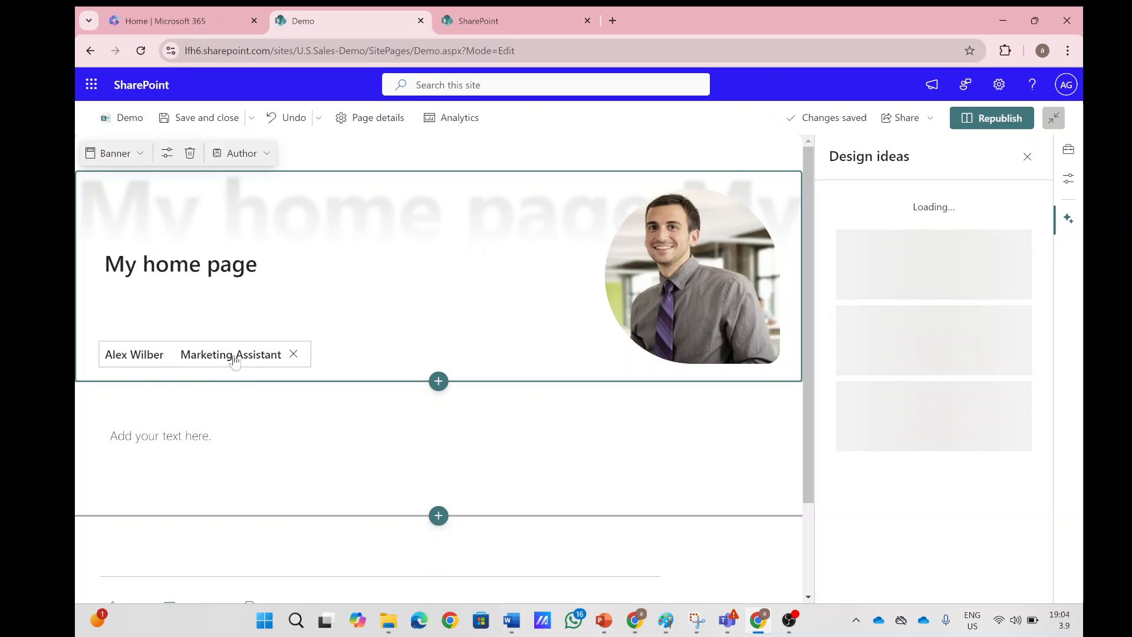
{"action": "mouse_move", "coordinate": [234, 359]}
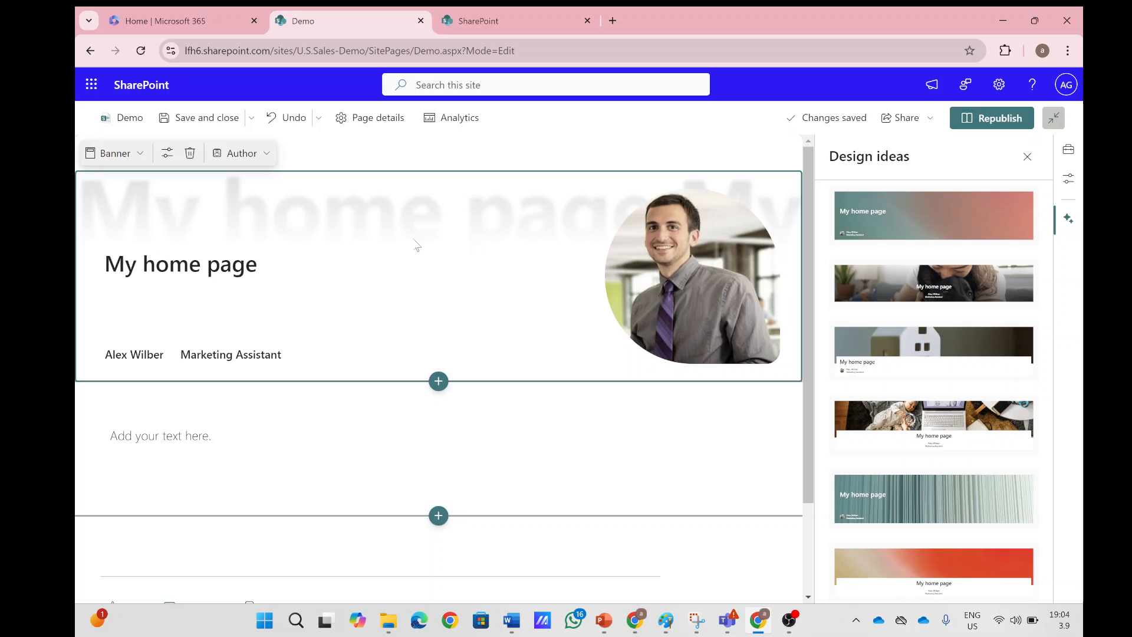
Append the page owner's first name to the title "My home page" through the page's title details
{"action": "left_click", "coordinate": [136, 119]}
{"action": "left_click_drag", "start_coordinate": [172, 185], "coordinate": [92, 195]}
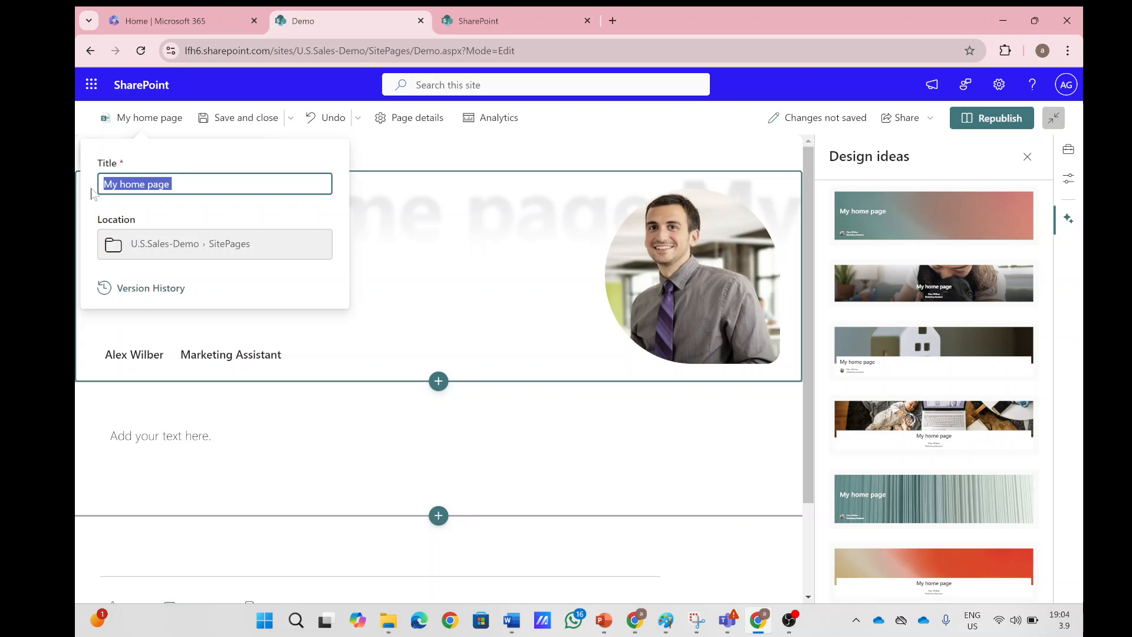
{"action": "left_click", "coordinate": [397, 290]}
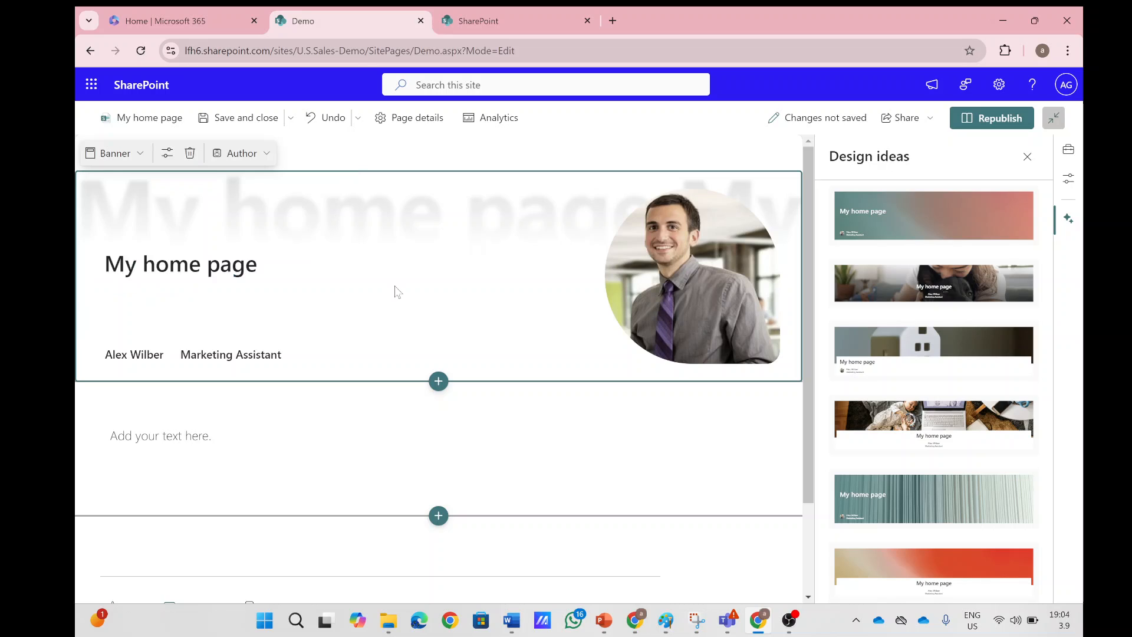
{"action": "left_click_drag", "start_coordinate": [263, 265], "coordinate": [100, 277]}
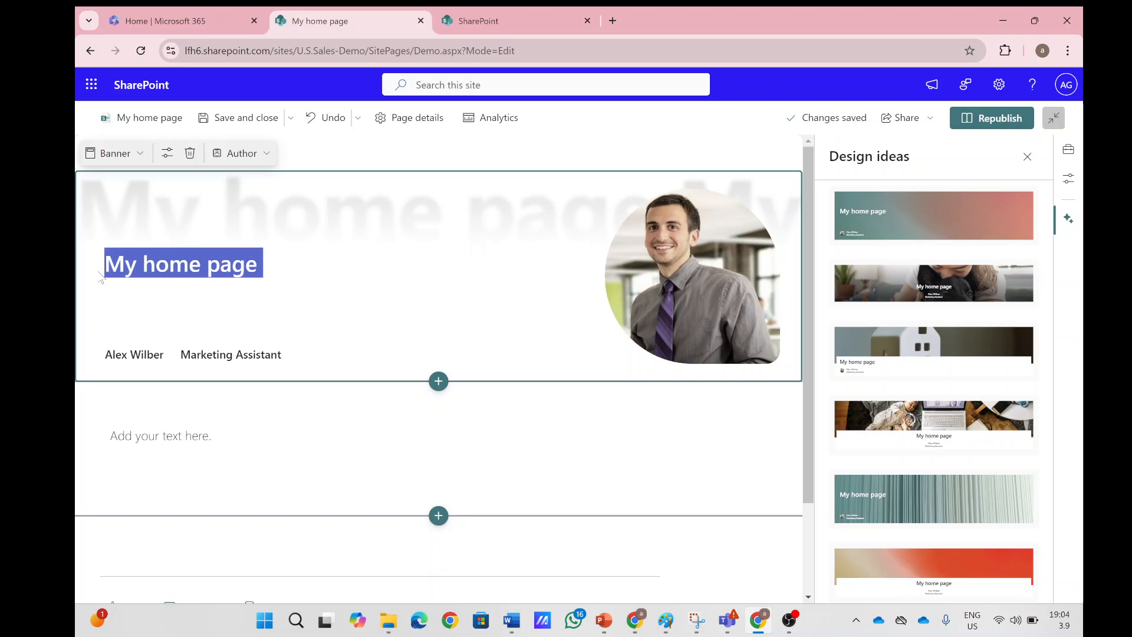
{"action": "left_click", "coordinate": [150, 118]}
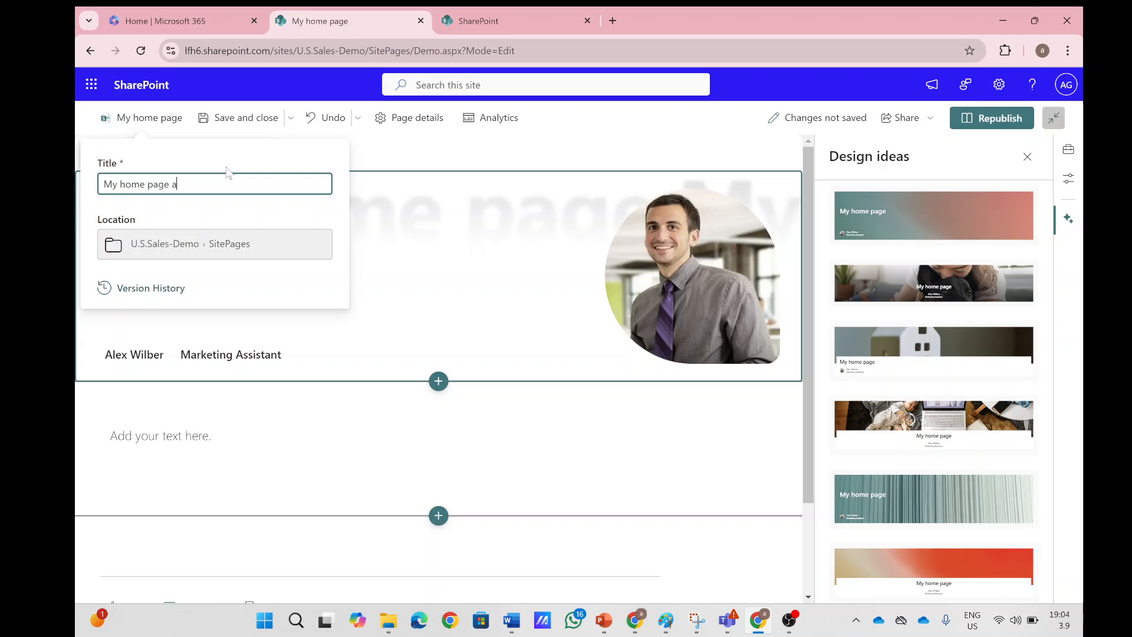
{"action": "left_click", "coordinate": [384, 282]}
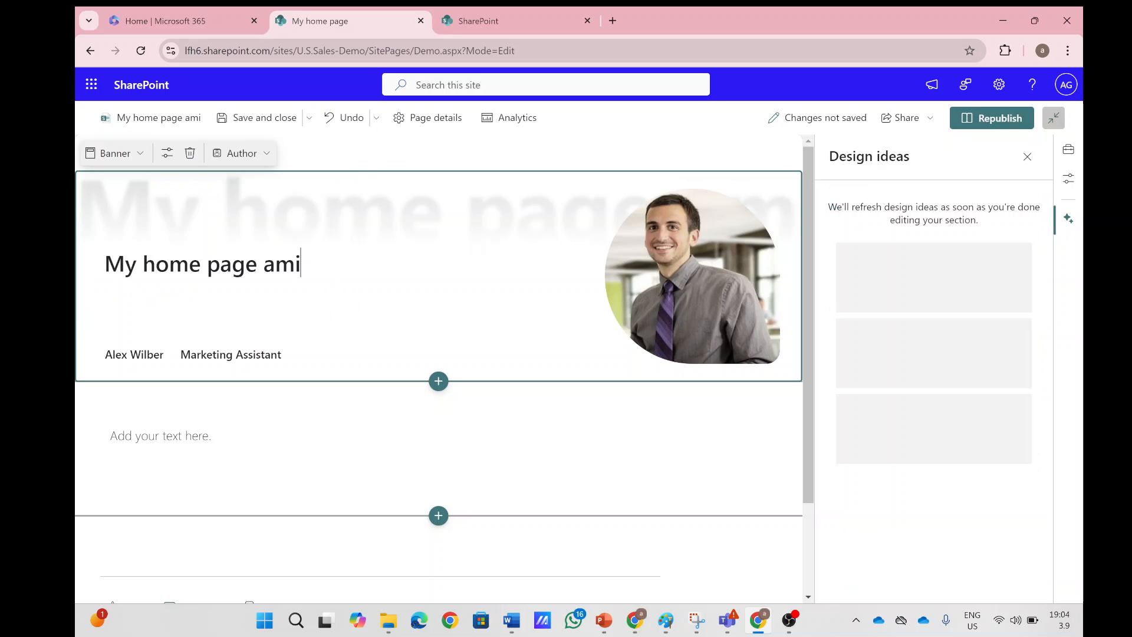
Delete the banner web part from the home page
{"action": "left_click", "coordinate": [190, 154]}
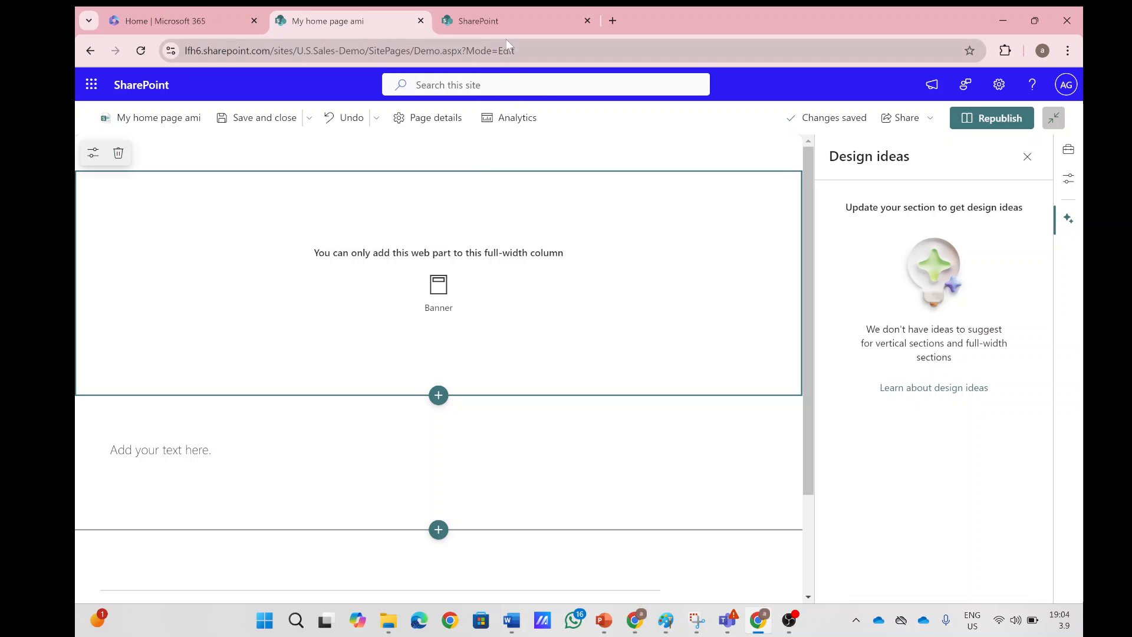
Switch to the SharePoint start page and create another blank page
{"action": "left_click", "coordinate": [503, 21]}
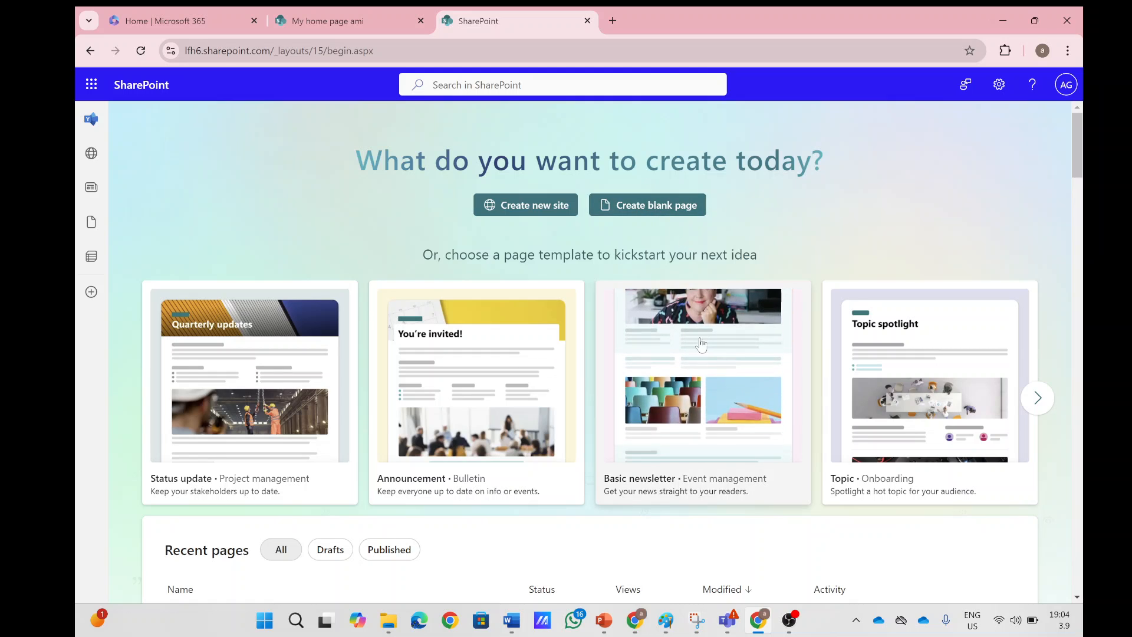
{"action": "left_click", "coordinate": [668, 206]}
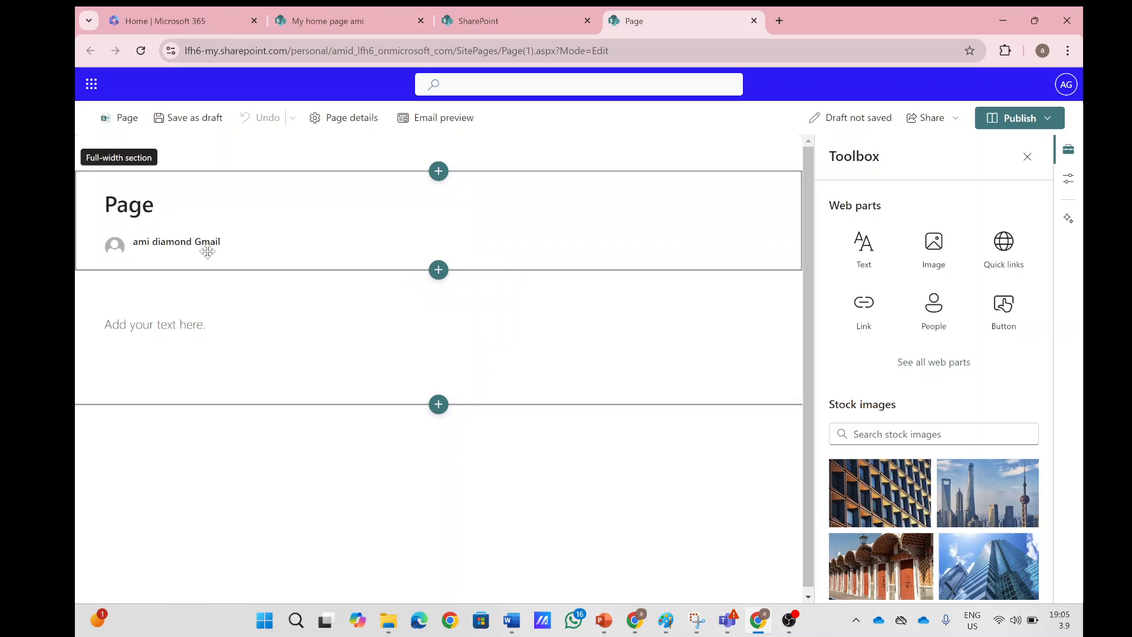
Change the new page's banner title to "My page"
{"action": "left_click", "coordinate": [154, 212]}
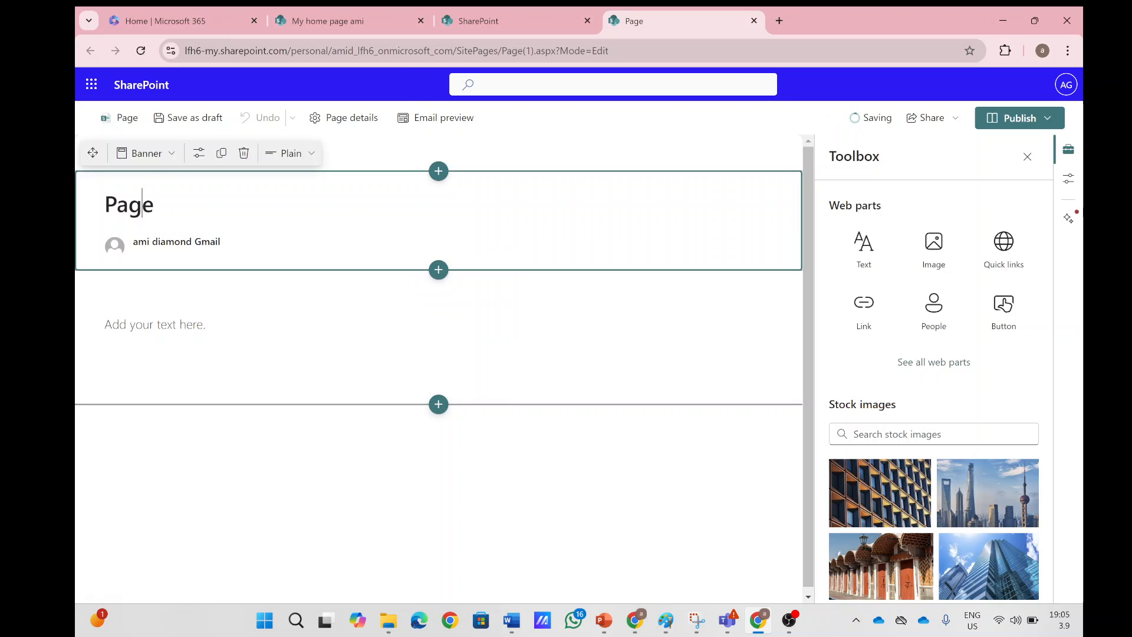
{"action": "key", "text": "BackSpace"}
{"action": "key", "text": "BackSpace"}
{"action": "key", "text": "BackSpace"}
{"action": "type", "text": "Mye"}
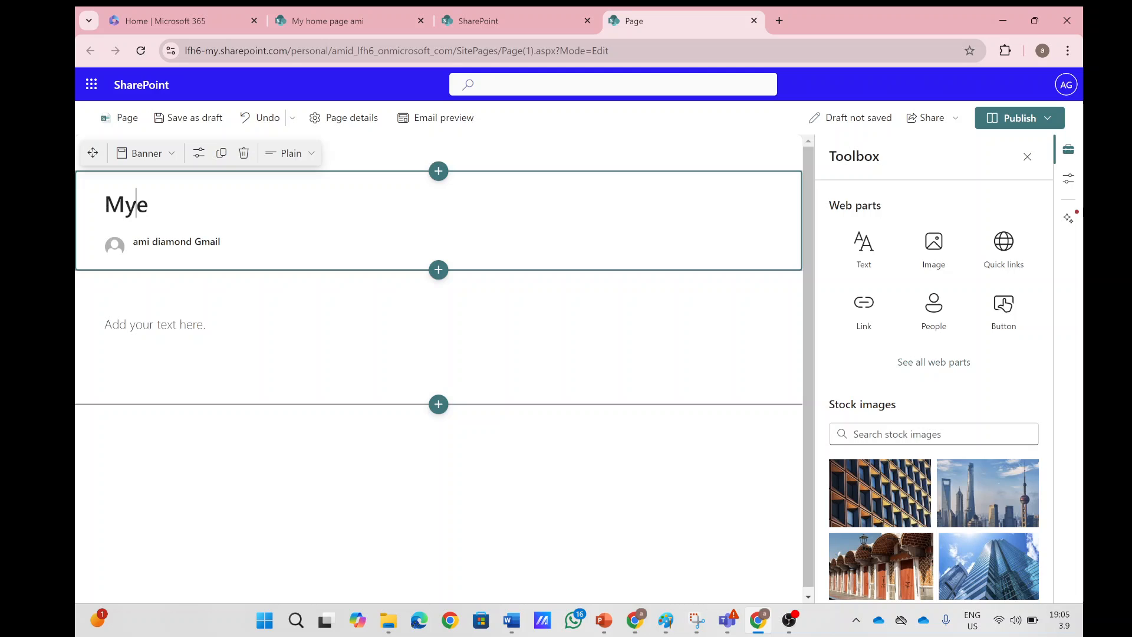
{"action": "key", "text": "Delete"}
{"action": "type", "text": "page"}
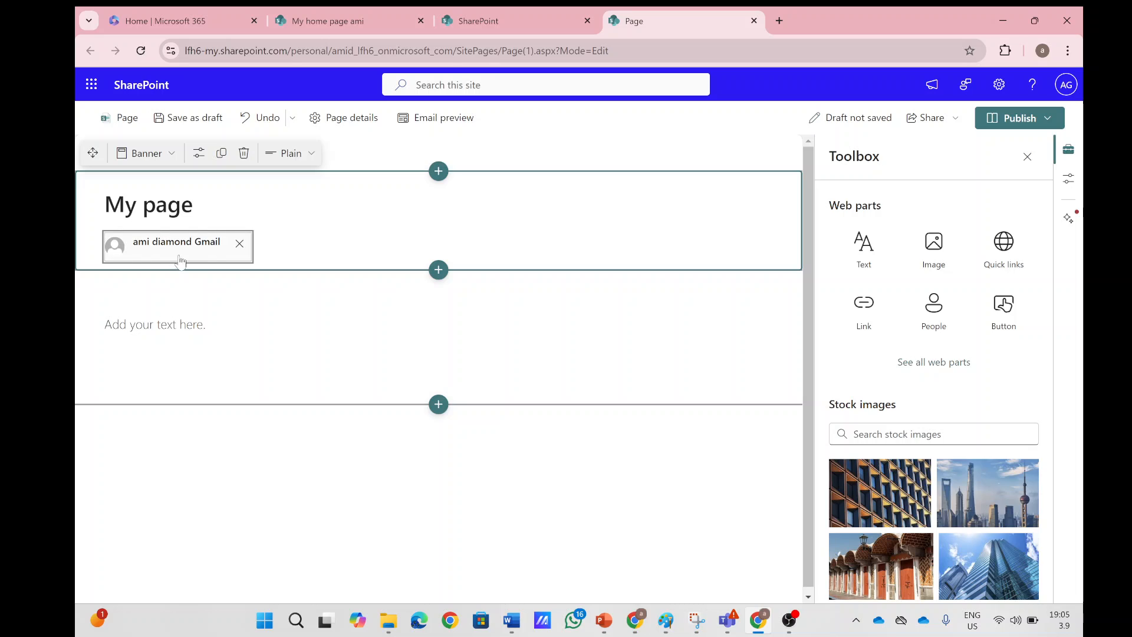
Replace the author shown in the "My page" banner with the Director
{"action": "left_click", "coordinate": [237, 246]}
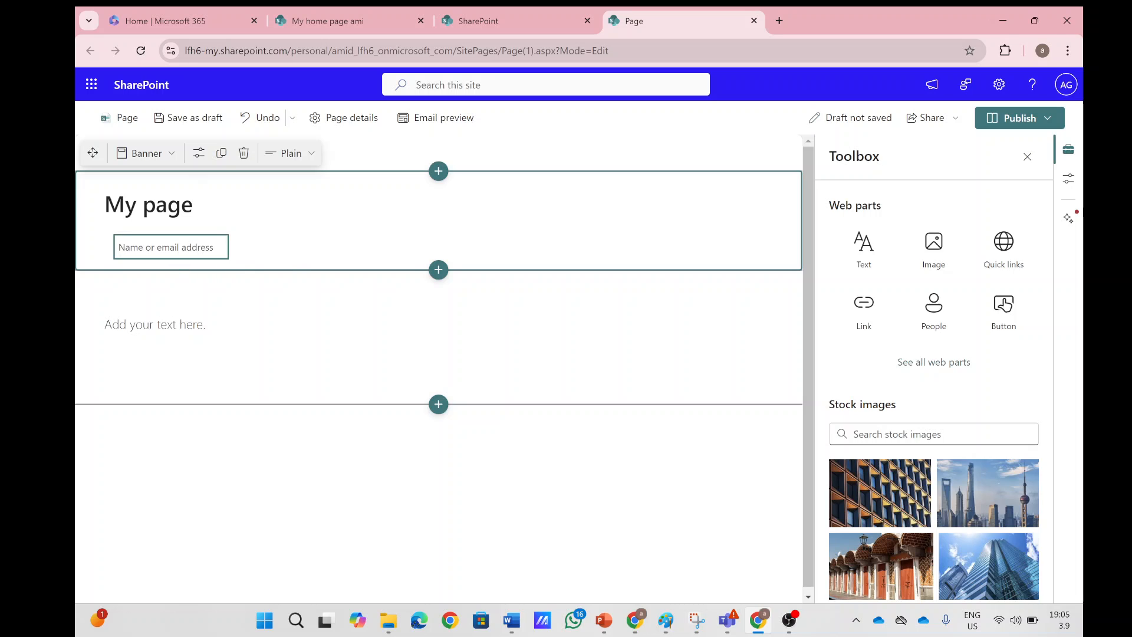
{"action": "type", "text": "lee"}
{"action": "left_click", "coordinate": [186, 286]}
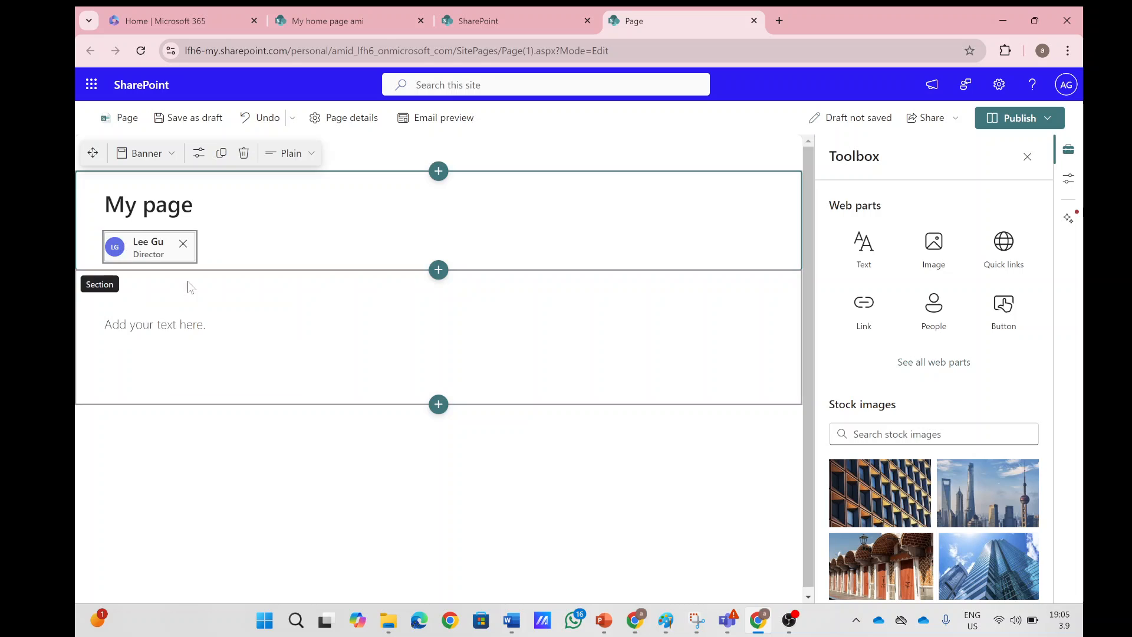
Change the "My page" banner's layout from Plain to Author
{"action": "left_click", "coordinate": [302, 154]}
{"action": "left_click", "coordinate": [320, 180]}
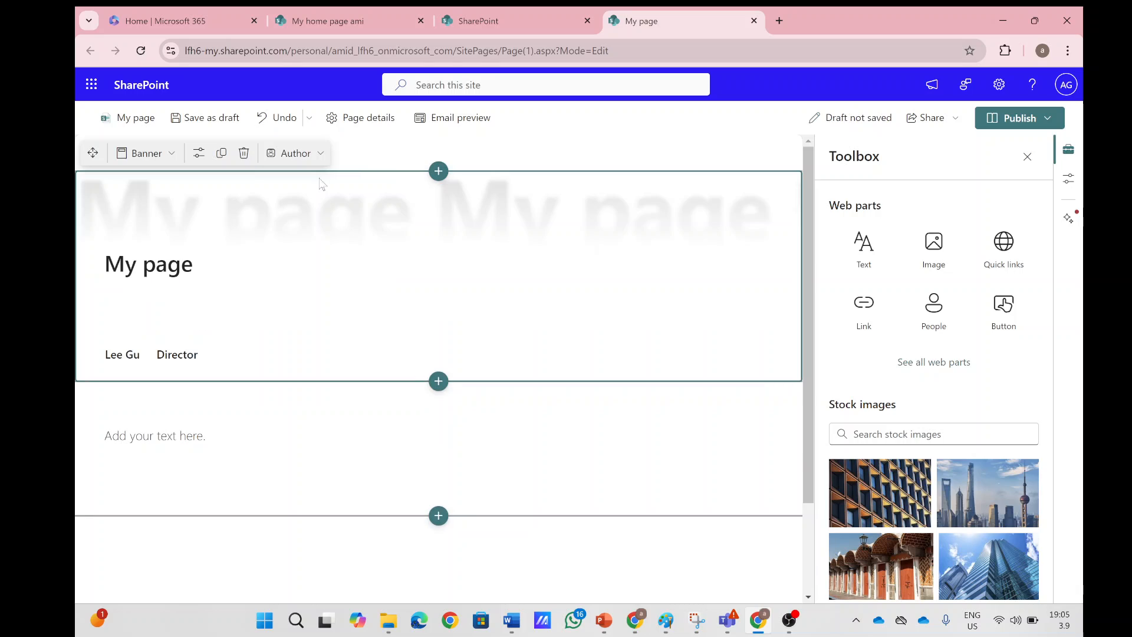
{"action": "left_click", "coordinate": [170, 352]}
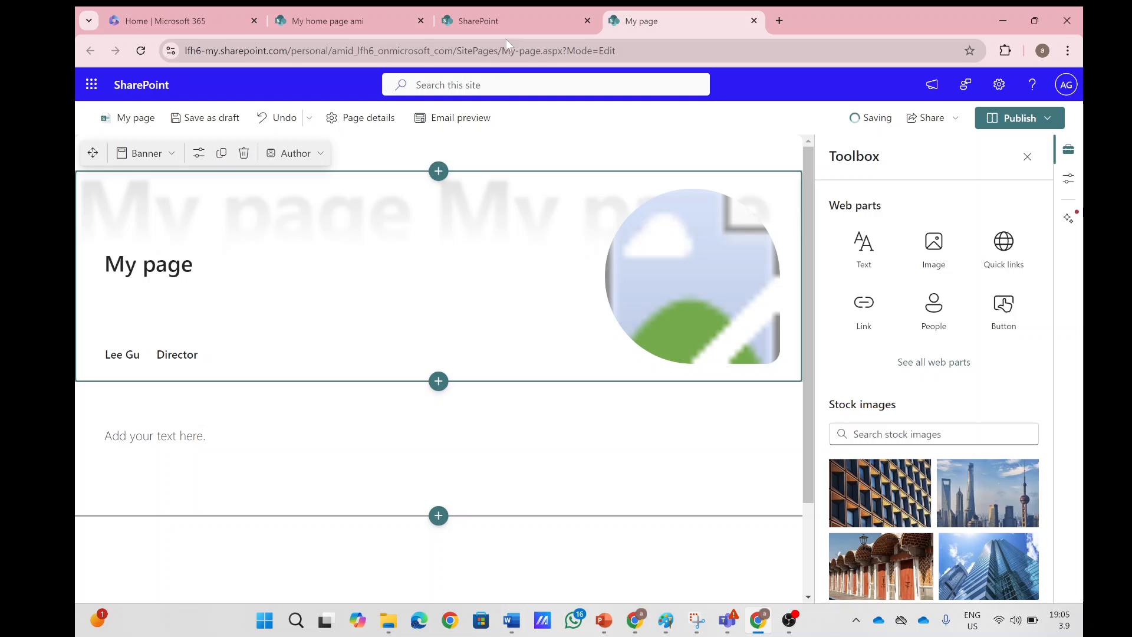
Switch back to the home page being edited on the U.S. Sales - Demo site
{"action": "left_click", "coordinate": [504, 21]}
{"action": "left_click", "coordinate": [357, 20]}
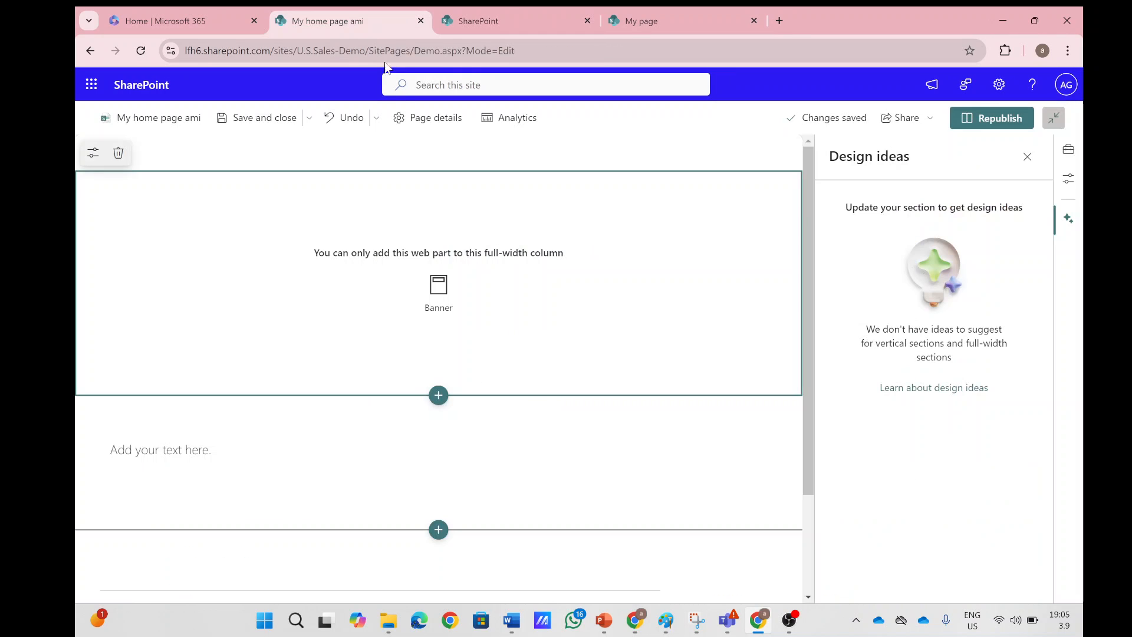